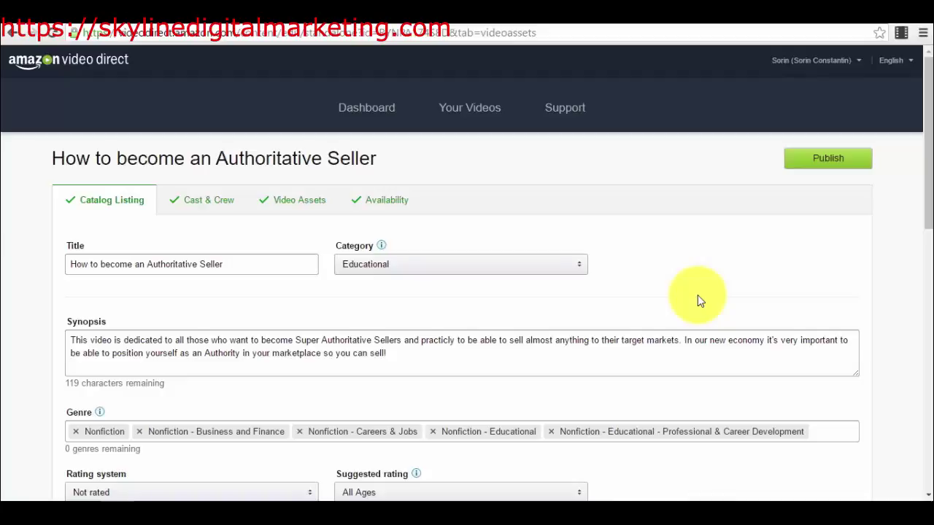
Step: Scroll the Amazon listing to check the 16:9 key art's 1920x1080 requirement
{"action": "scroll", "coordinate": [698, 294], "scroll_direction": "down", "scroll_amount": 3}
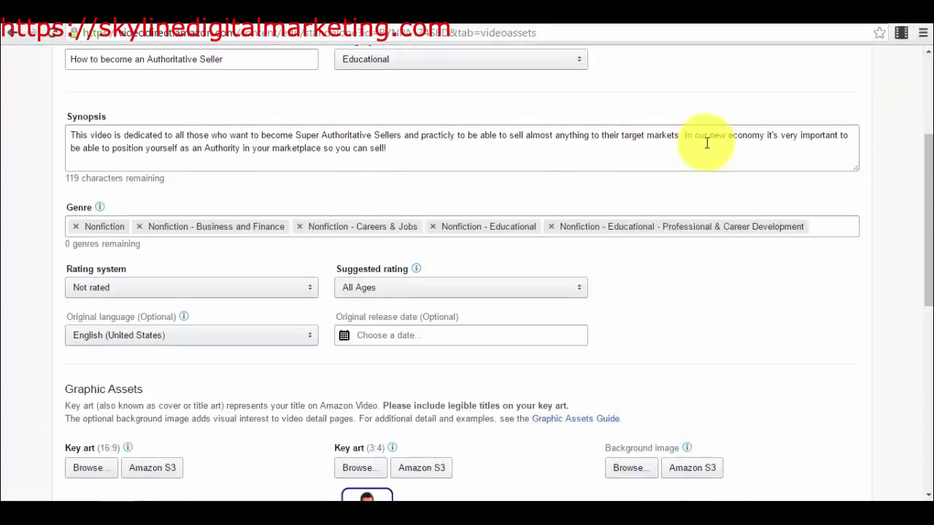
{"action": "scroll", "coordinate": [705, 142], "scroll_direction": "down", "scroll_amount": 2}
{"action": "scroll", "coordinate": [705, 148], "scroll_direction": "down", "scroll_amount": 3}
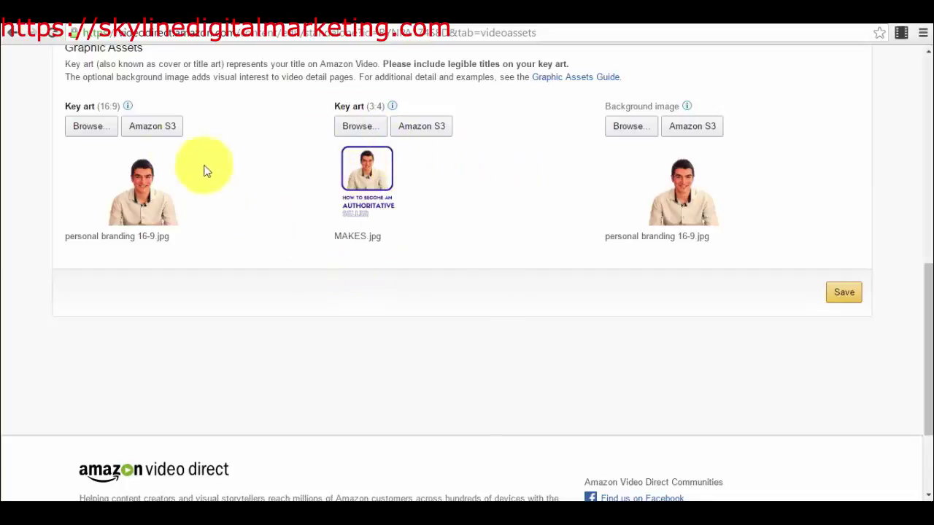
{"action": "scroll", "coordinate": [221, 213], "scroll_direction": "up", "scroll_amount": 7}
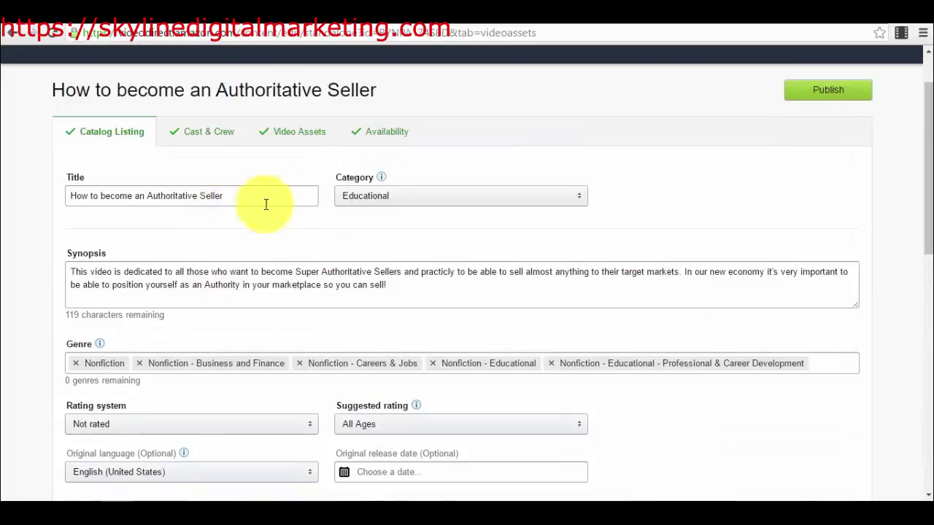
{"action": "scroll", "coordinate": [283, 197], "scroll_direction": "up", "scroll_amount": 1}
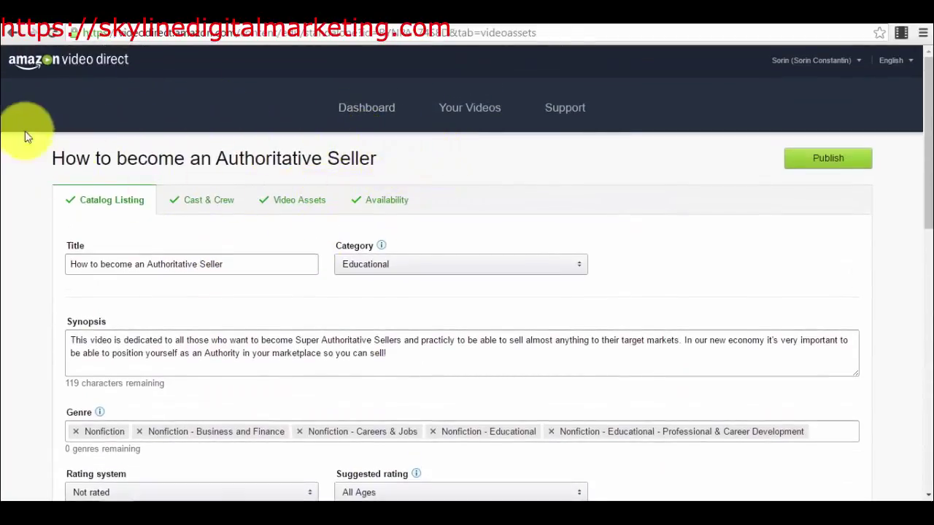
{"action": "scroll", "coordinate": [125, 219], "scroll_direction": "down", "scroll_amount": 3}
{"action": "scroll", "coordinate": [124, 226], "scroll_direction": "down", "scroll_amount": 6}
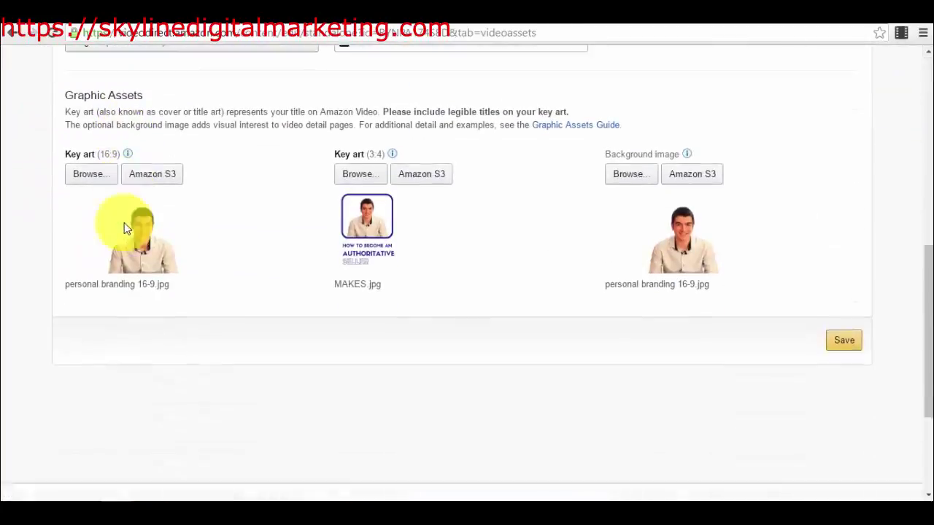
{"action": "scroll", "coordinate": [124, 223], "scroll_direction": "down", "scroll_amount": 1}
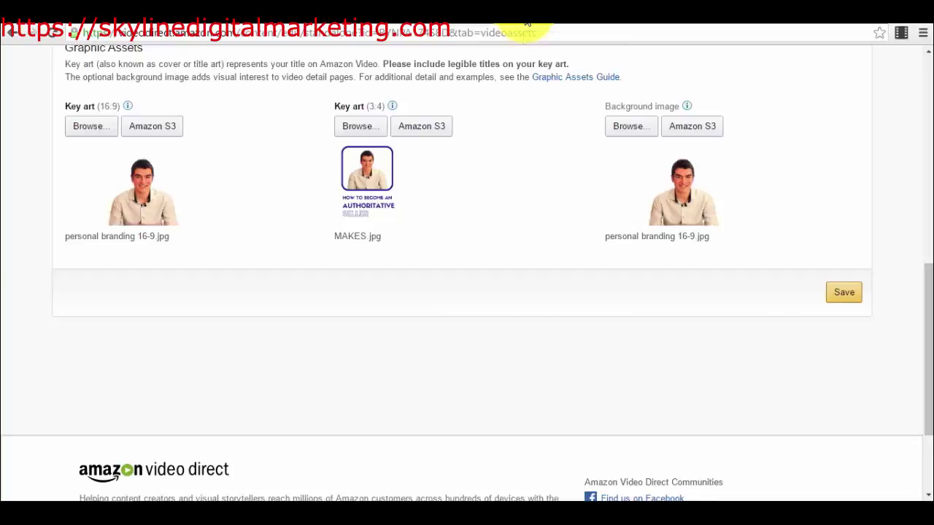
Step: Switch between Canva's All your designs dashboard and the Amazon Video Direct listing
{"action": "left_click", "coordinate": [526, 26]}
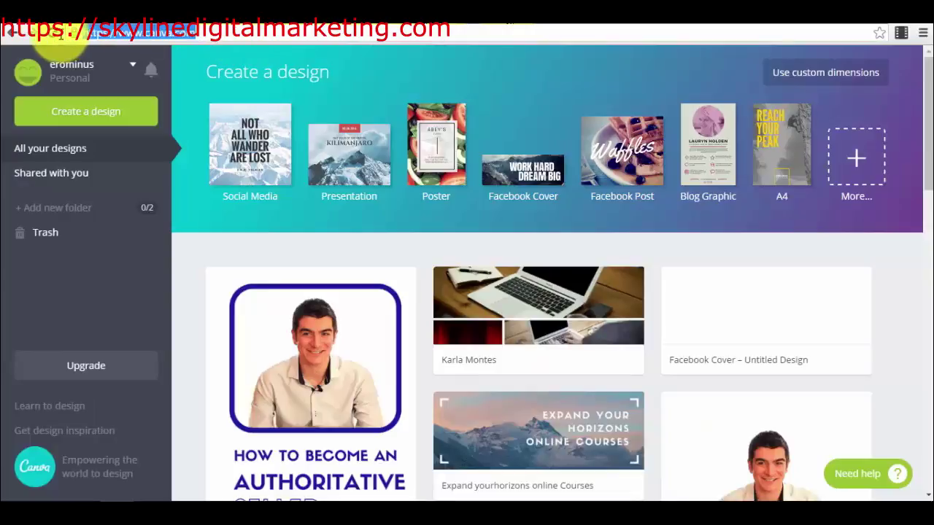
{"action": "left_click", "coordinate": [186, 33]}
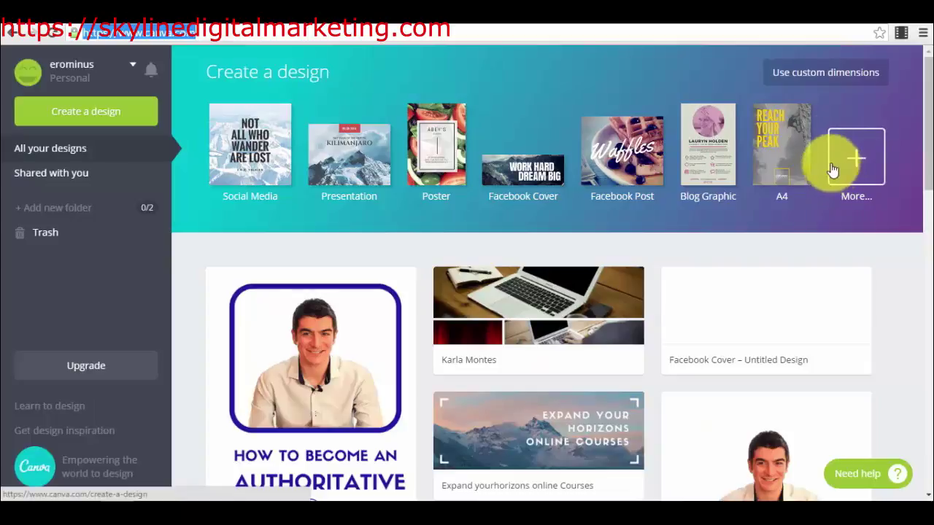
{"action": "left_click", "coordinate": [490, 20]}
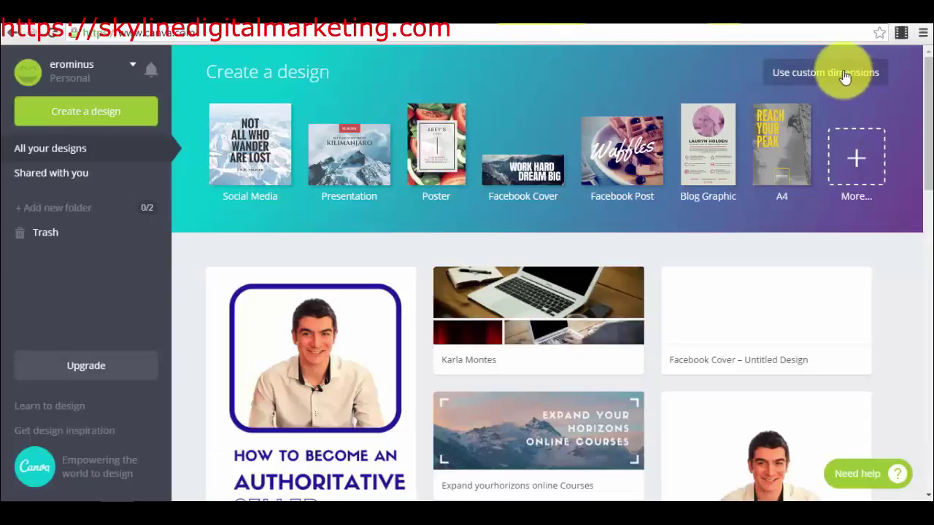
Step: Create a blank custom-size design of 1920 × 1080 px
{"action": "left_click", "coordinate": [844, 73]}
{"action": "type", "text": "1920"}
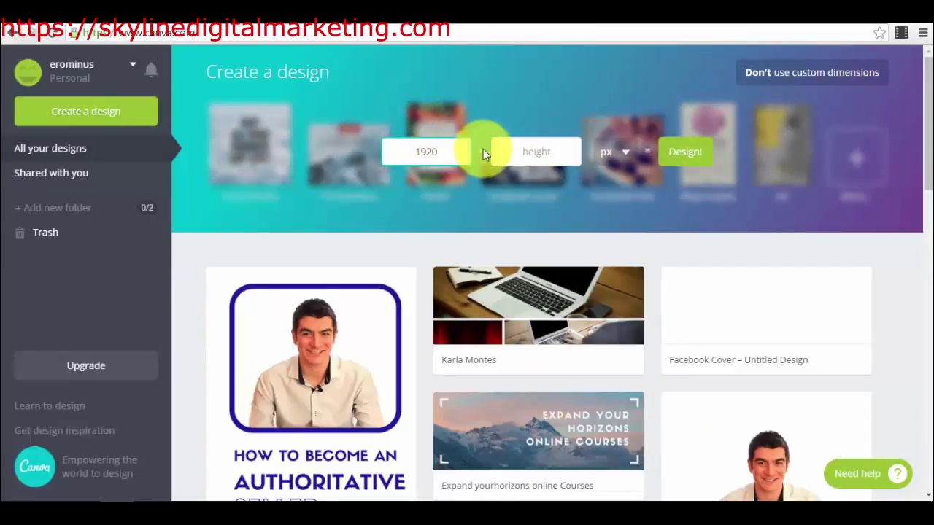
{"action": "left_click", "coordinate": [527, 157]}
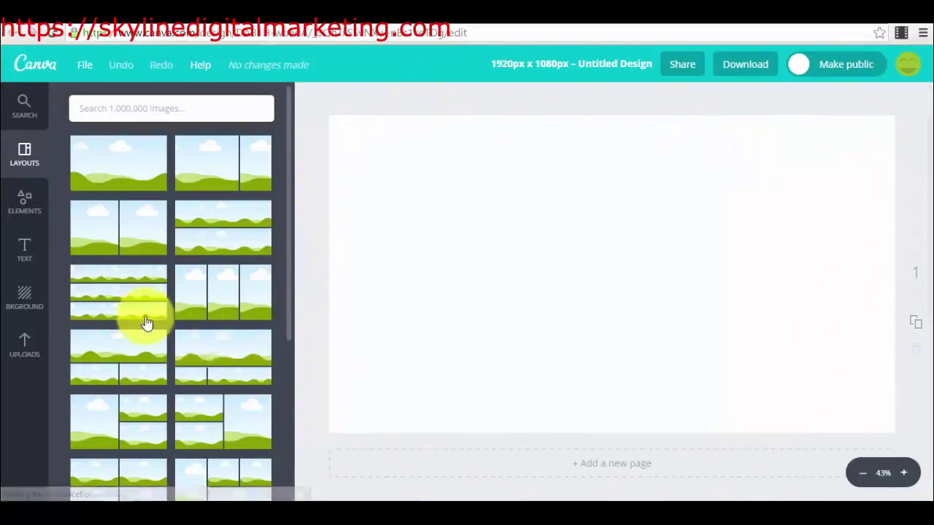
Step: Add the uploaded laptop video icon, enlarge it to about 716 px and place it lower-centre
{"action": "left_click", "coordinate": [25, 207]}
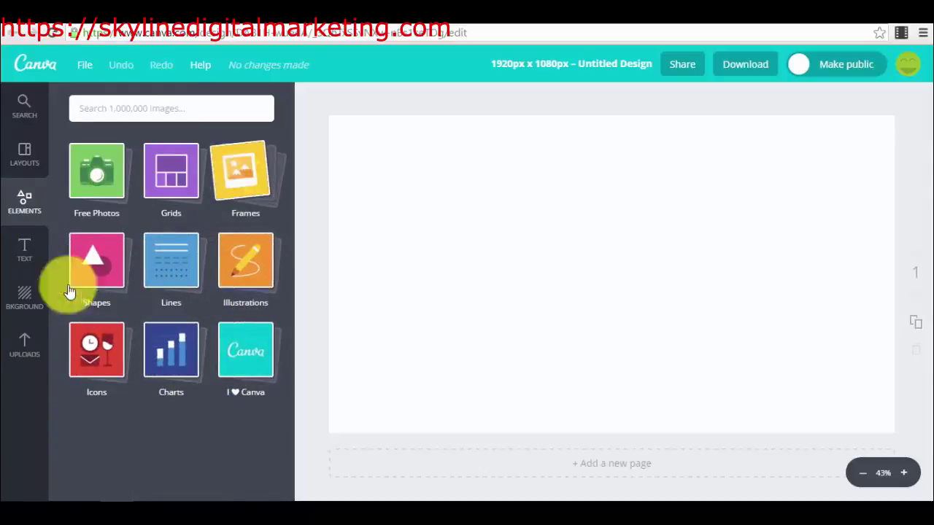
{"action": "left_click", "coordinate": [25, 356]}
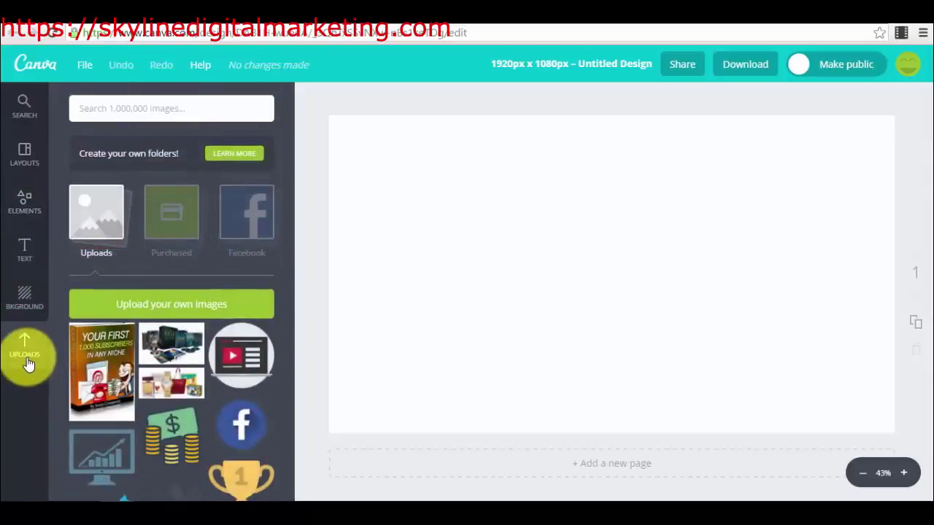
{"action": "left_click", "coordinate": [106, 354]}
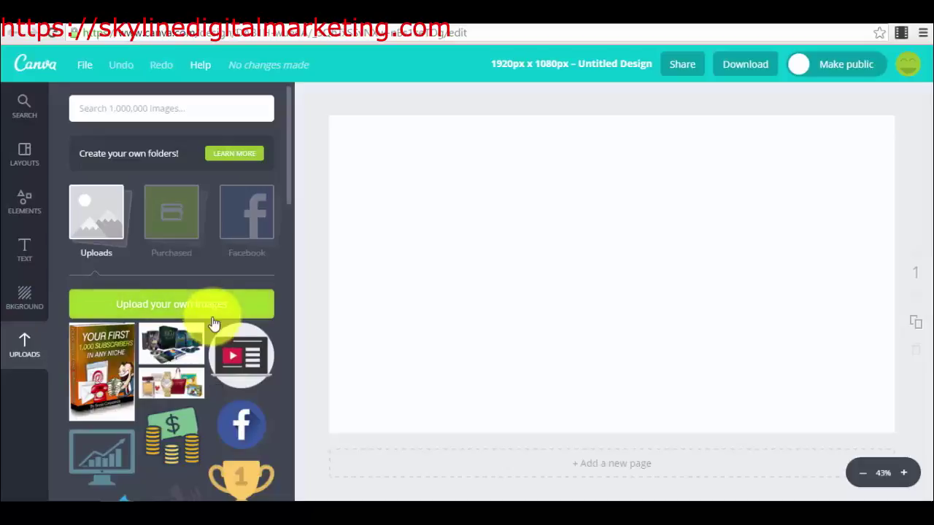
{"action": "mouse_move", "coordinate": [242, 355]}
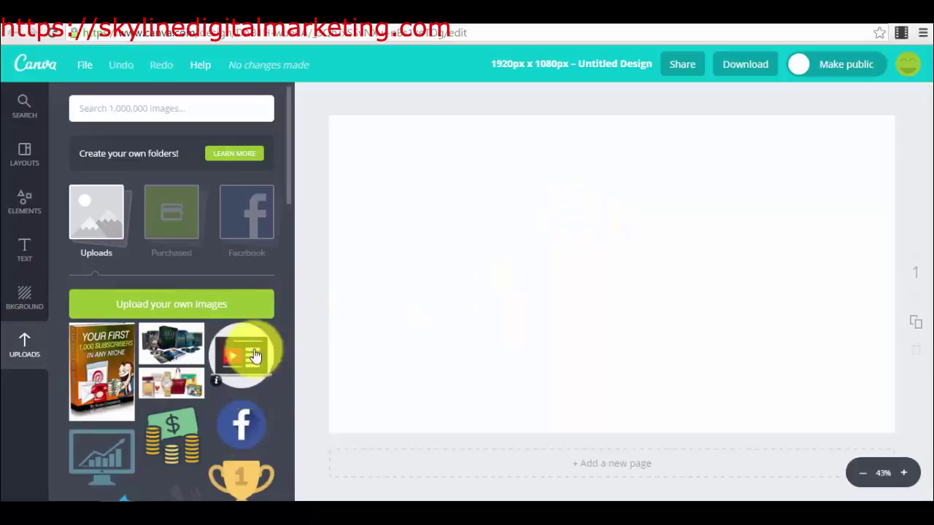
{"action": "left_click", "coordinate": [246, 365]}
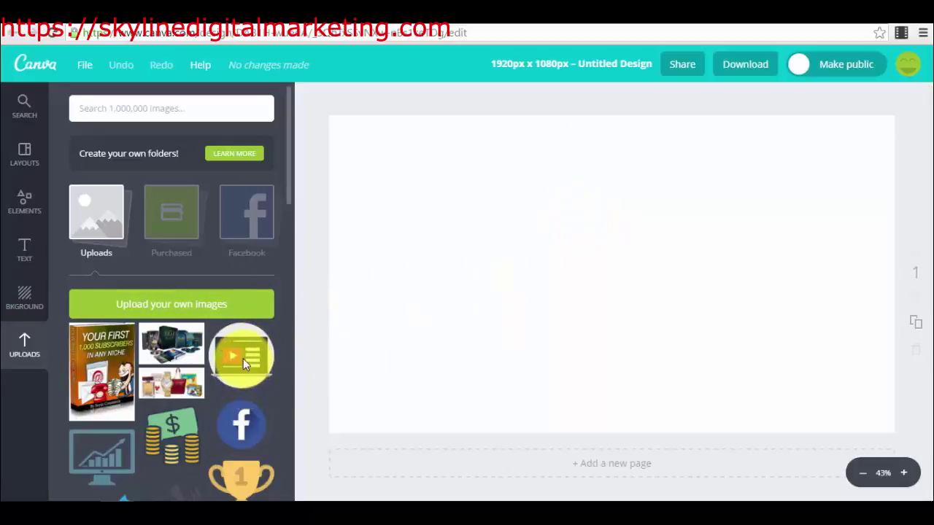
{"action": "left_click_drag", "start_coordinate": [649, 311], "coordinate": [805, 406]}
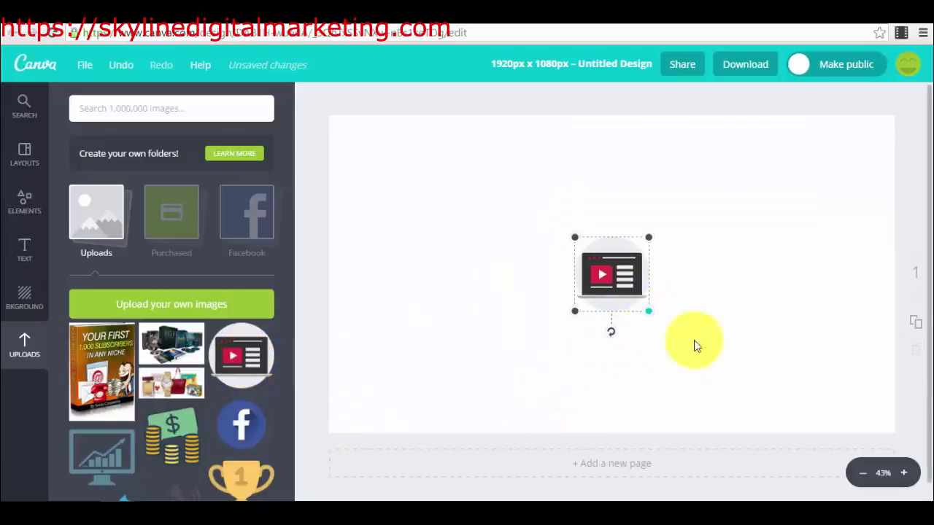
{"action": "left_click_drag", "start_coordinate": [713, 357], "coordinate": [645, 286]}
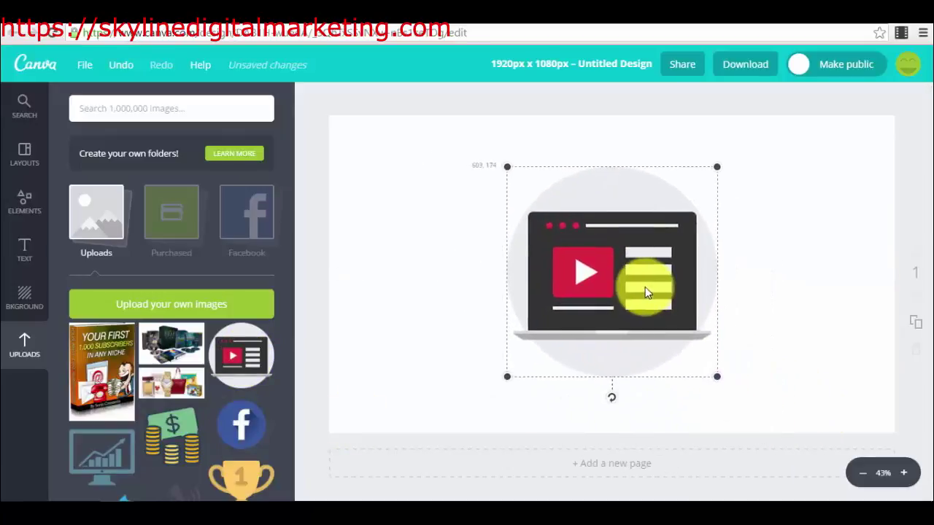
{"action": "left_click", "coordinate": [24, 248]}
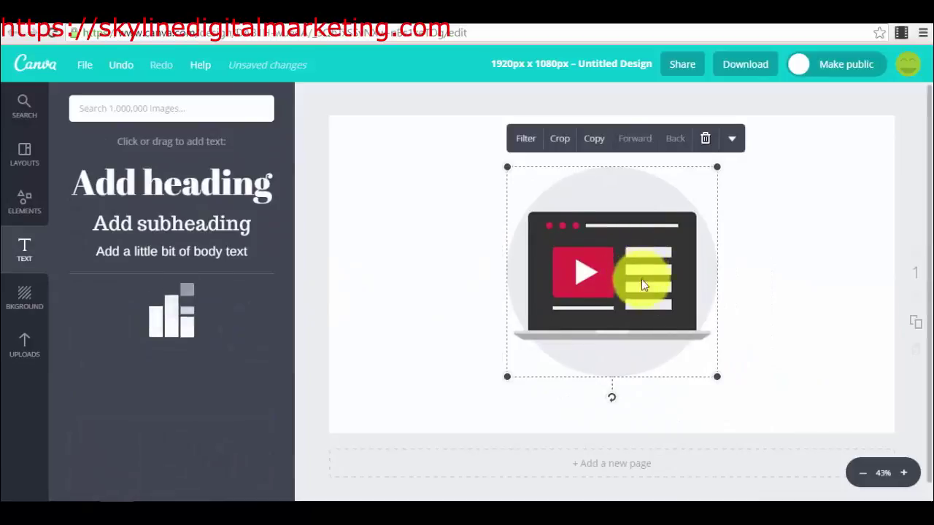
{"action": "left_click_drag", "start_coordinate": [625, 286], "coordinate": [642, 308]}
Step: Add a heading 'How to become an Amazon Video Direct Seller' at the top, above the icon
{"action": "left_click", "coordinate": [240, 184]}
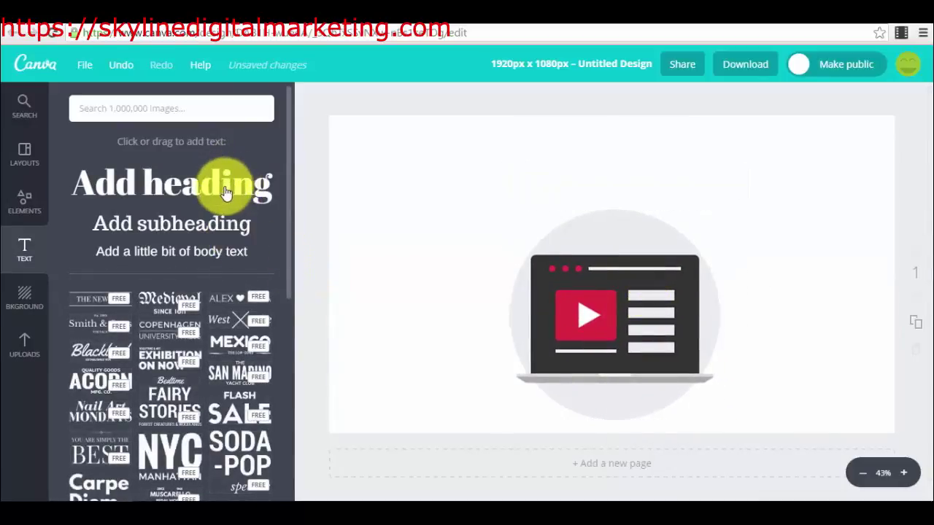
{"action": "left_click_drag", "start_coordinate": [626, 286], "coordinate": [602, 170]}
{"action": "left_click", "coordinate": [813, 289]}
{"action": "left_click_drag", "start_coordinate": [625, 281], "coordinate": [625, 145]}
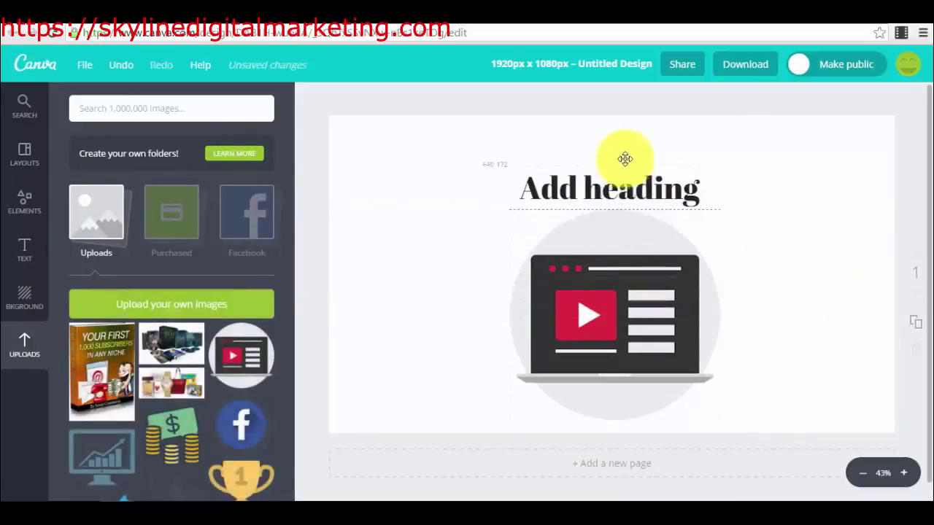
{"action": "double_click", "coordinate": [659, 169]}
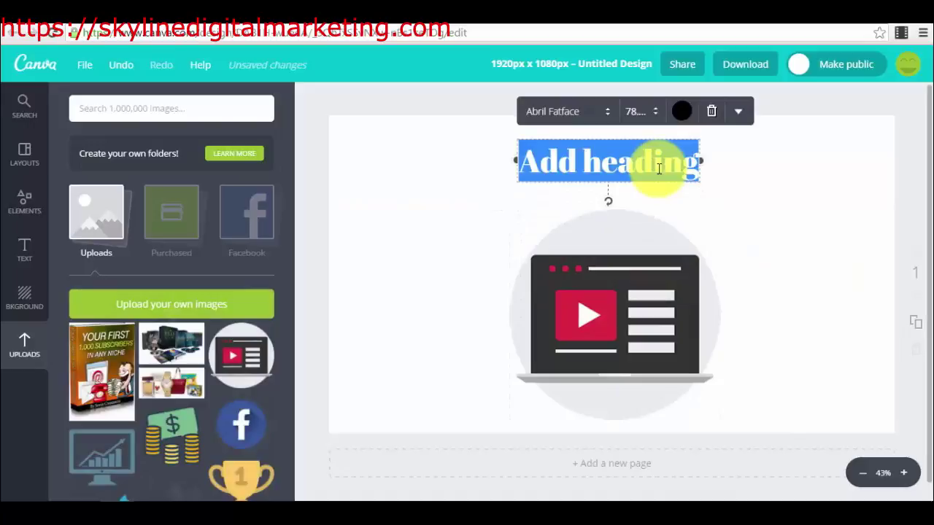
{"action": "type", "text": "How to become an Amazo"}
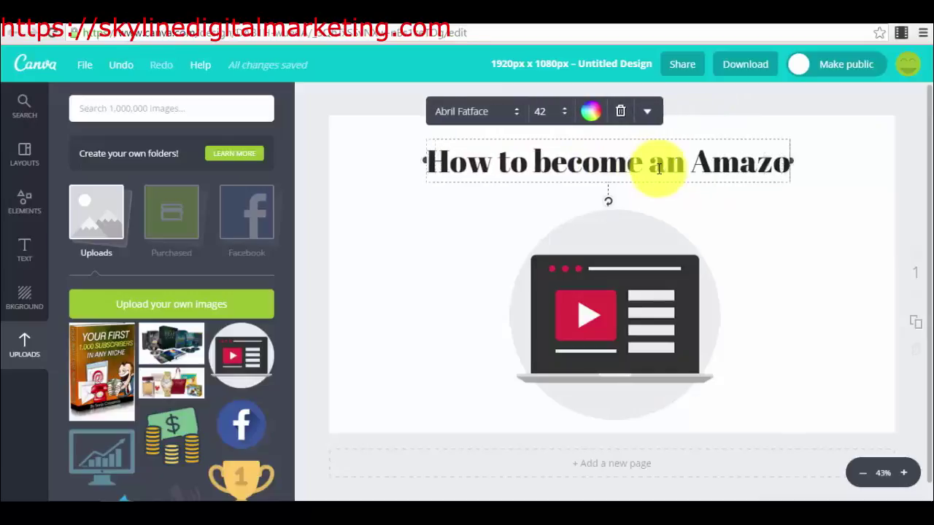
{"action": "type", "text": "n Video Direct Seller"}
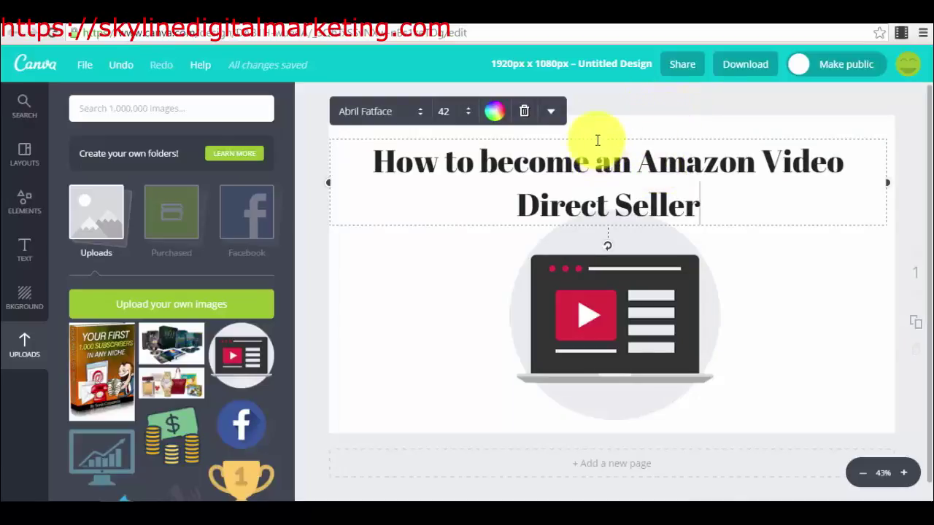
{"action": "left_click_drag", "start_coordinate": [597, 138], "coordinate": [596, 122]}
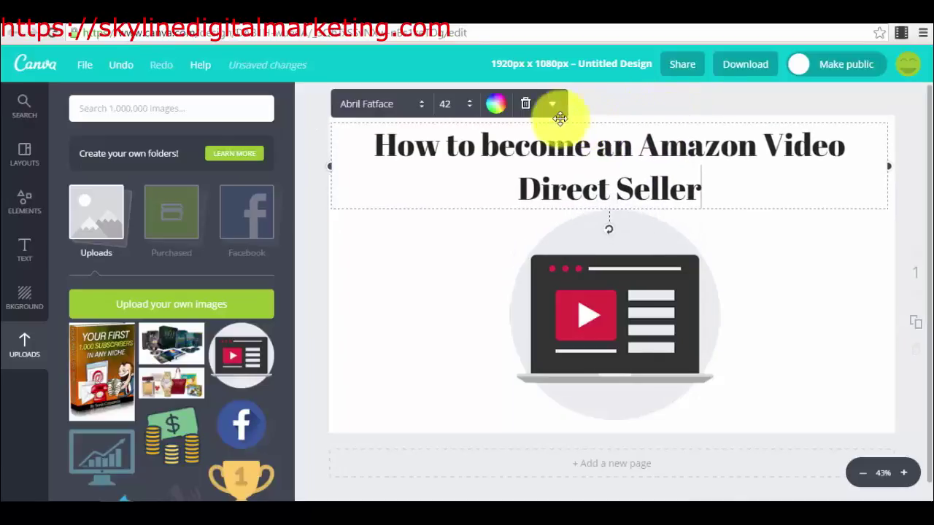
Step: Set the heading to size 28 in Archivo Black, after briefly trying Allura
{"action": "left_click", "coordinate": [413, 106]}
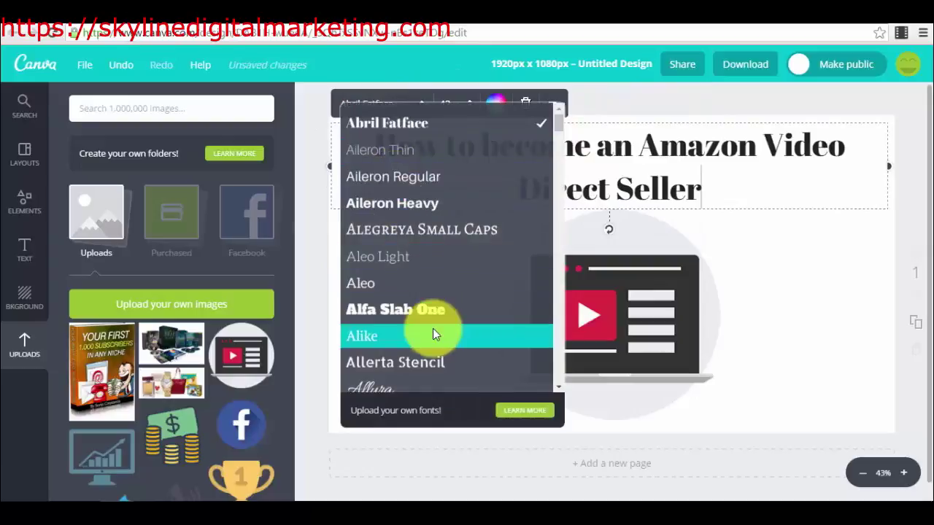
{"action": "left_click", "coordinate": [410, 383]}
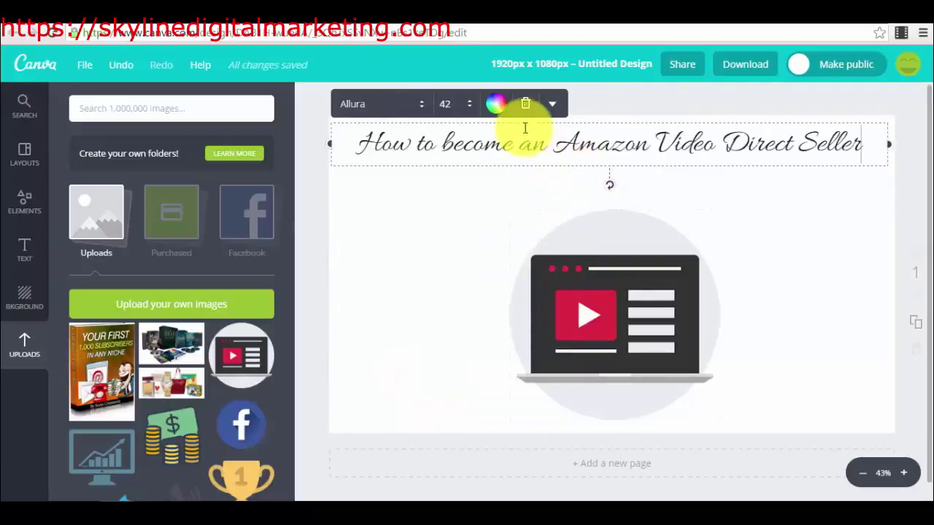
{"action": "left_click_drag", "start_coordinate": [559, 121], "coordinate": [561, 142]}
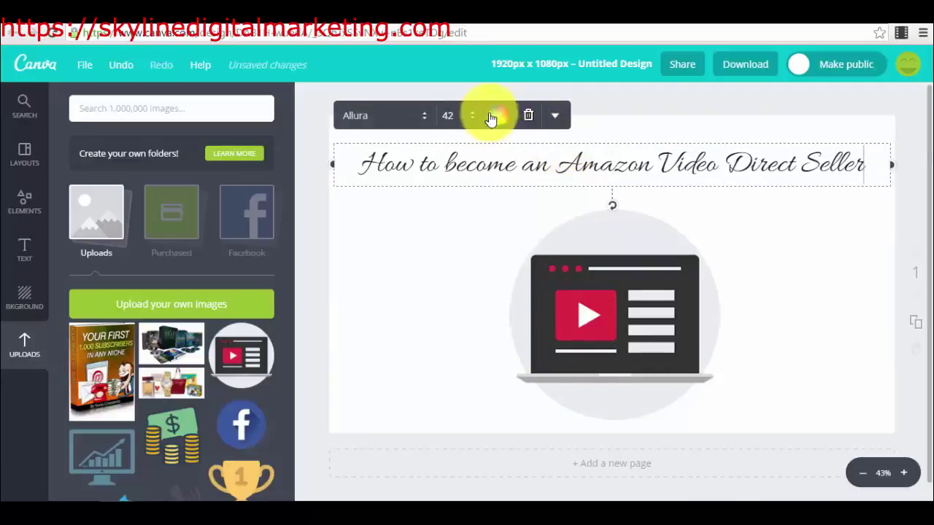
{"action": "left_click", "coordinate": [454, 115]}
{"action": "left_click", "coordinate": [467, 227]}
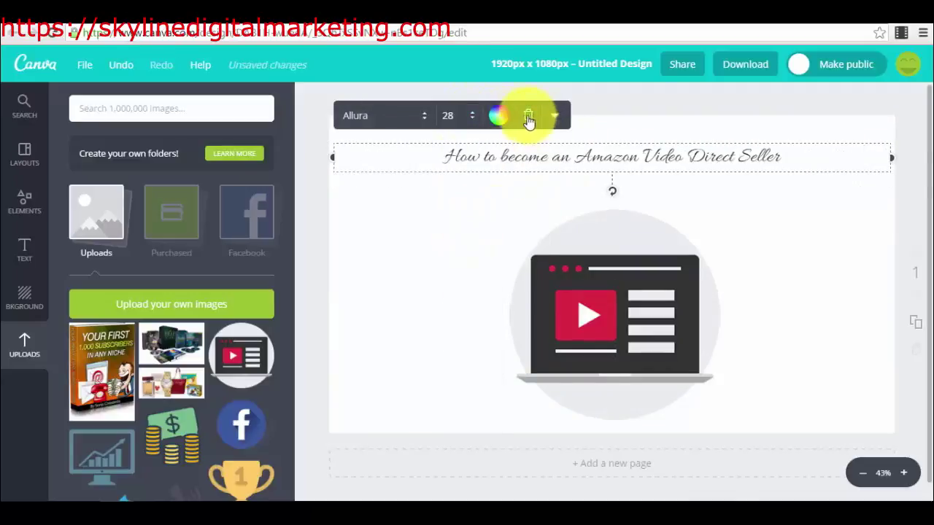
{"action": "left_click", "coordinate": [394, 115]}
{"action": "scroll", "coordinate": [432, 340], "scroll_direction": "down", "scroll_amount": 1}
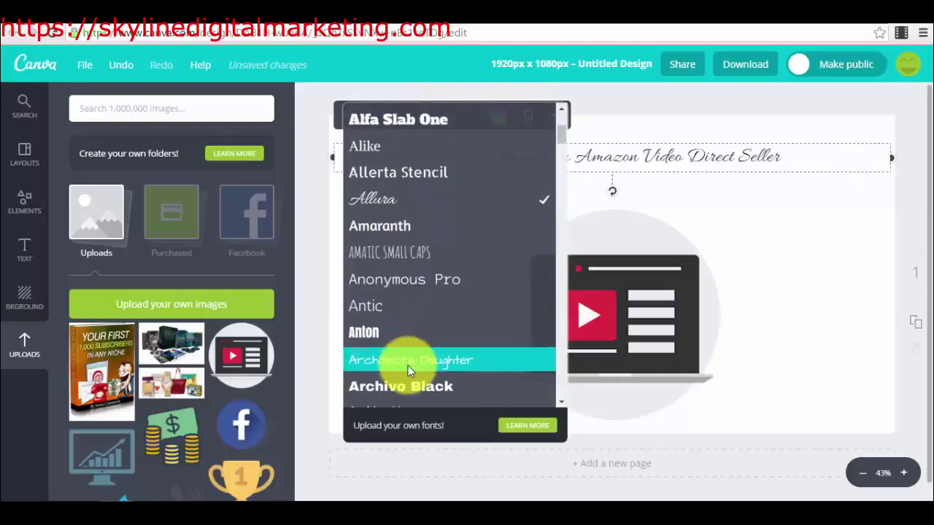
{"action": "left_click", "coordinate": [411, 386]}
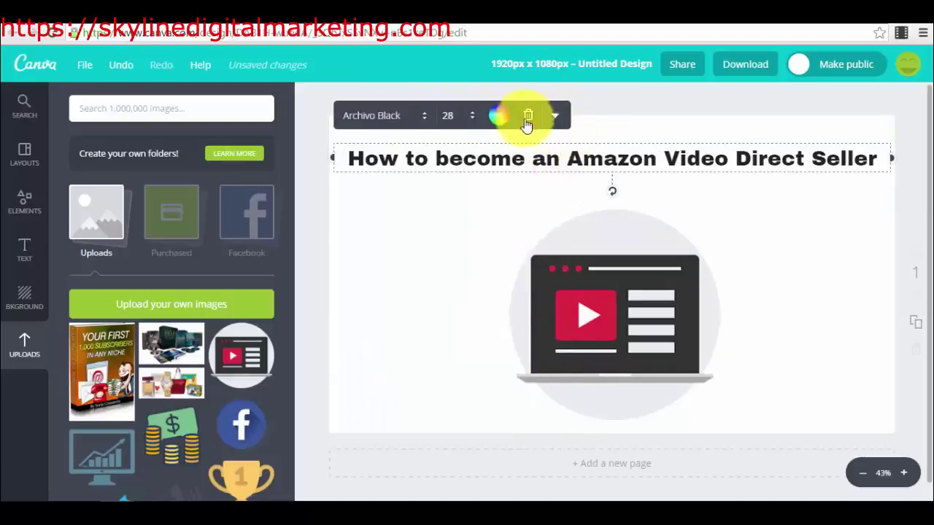
{"action": "left_click", "coordinate": [555, 117]}
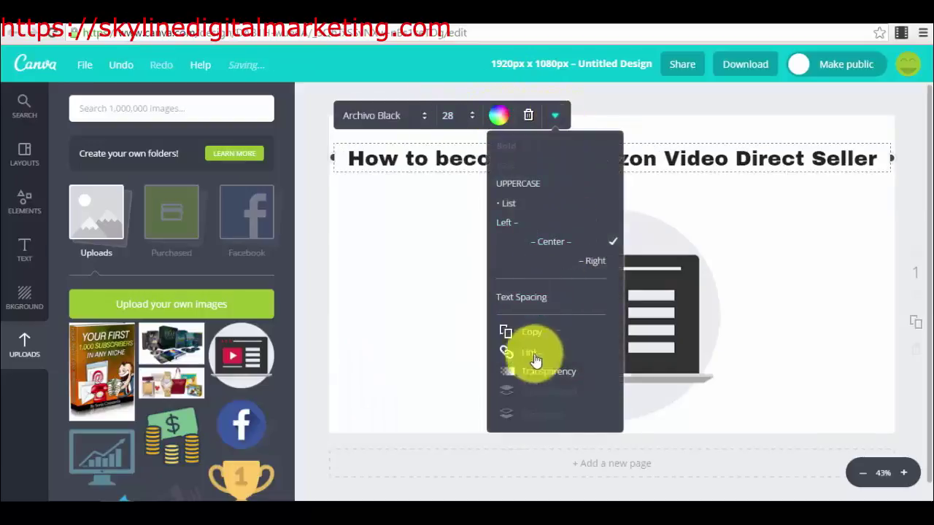
{"action": "left_click", "coordinate": [351, 243]}
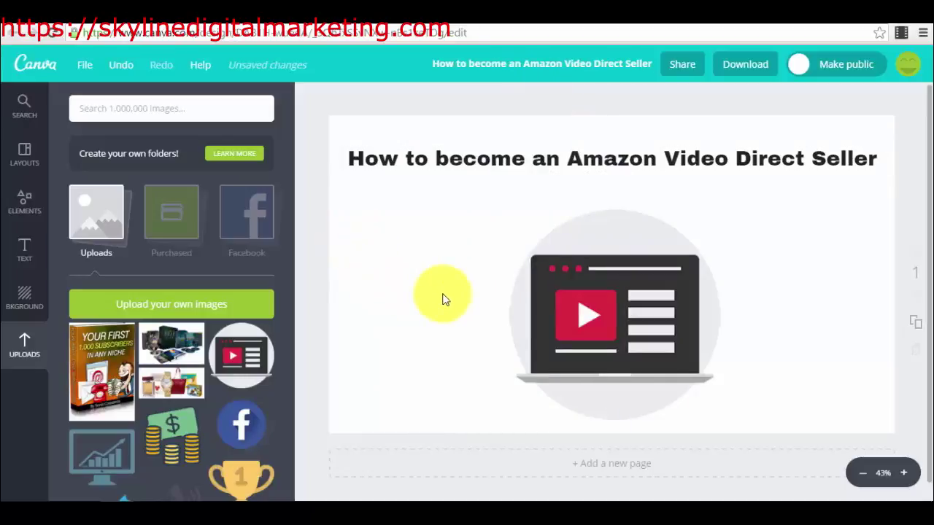
Step: Add the red document illustration from the Elements Illustrations collection
{"action": "left_click", "coordinate": [25, 204]}
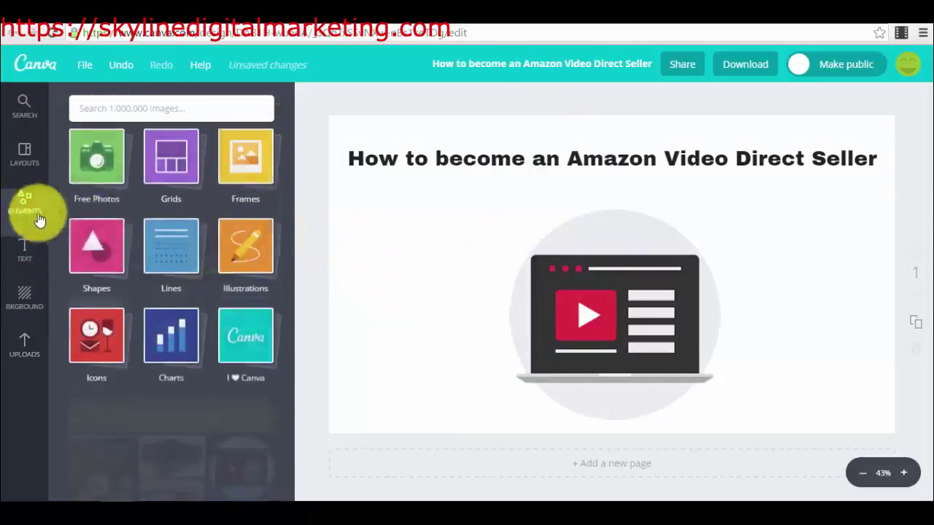
{"action": "left_click", "coordinate": [248, 266]}
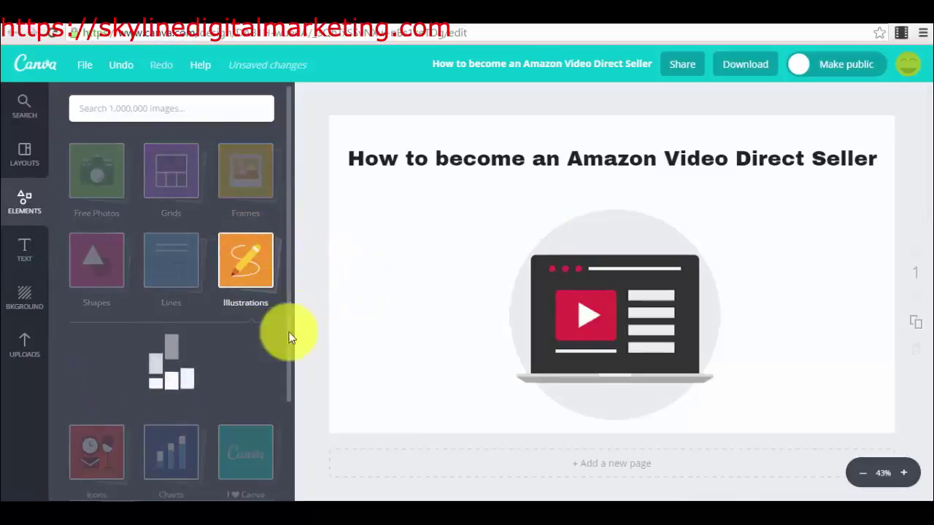
{"action": "scroll", "coordinate": [255, 335], "scroll_direction": "down", "scroll_amount": 3}
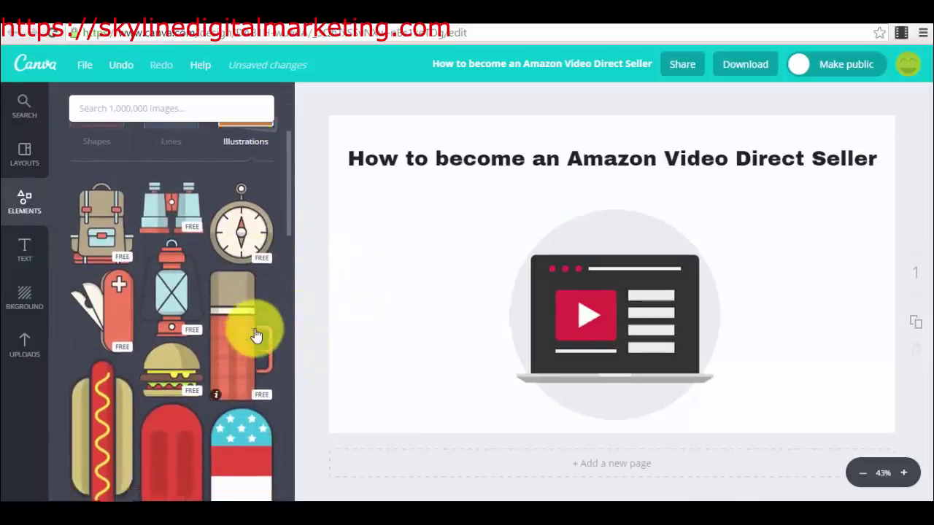
{"action": "scroll", "coordinate": [256, 334], "scroll_direction": "down", "scroll_amount": 1}
{"action": "scroll", "coordinate": [250, 323], "scroll_direction": "down", "scroll_amount": 3}
{"action": "scroll", "coordinate": [241, 313], "scroll_direction": "down", "scroll_amount": 3}
{"action": "scroll", "coordinate": [237, 320], "scroll_direction": "down", "scroll_amount": 2}
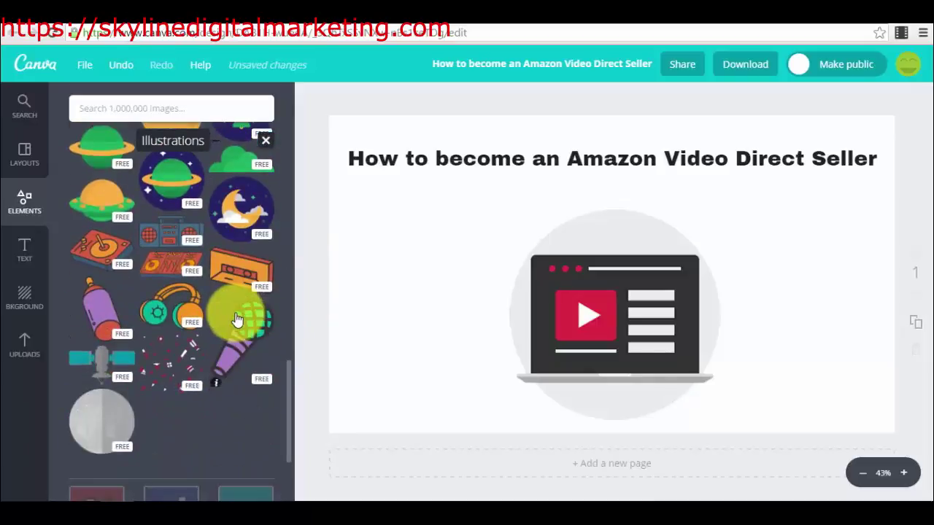
{"action": "scroll", "coordinate": [238, 321], "scroll_direction": "down", "scroll_amount": 3}
{"action": "scroll", "coordinate": [239, 320], "scroll_direction": "down", "scroll_amount": 2}
{"action": "scroll", "coordinate": [240, 324], "scroll_direction": "down", "scroll_amount": 3}
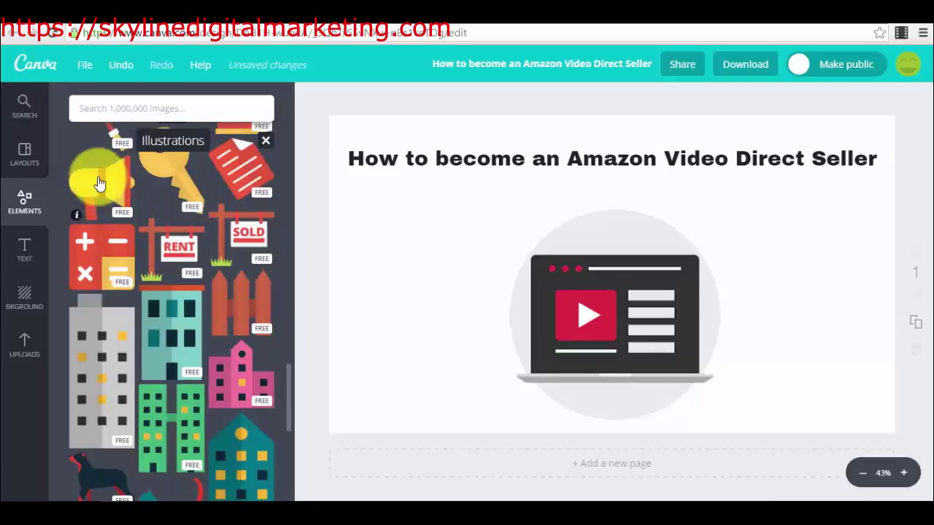
{"action": "left_click", "coordinate": [257, 170]}
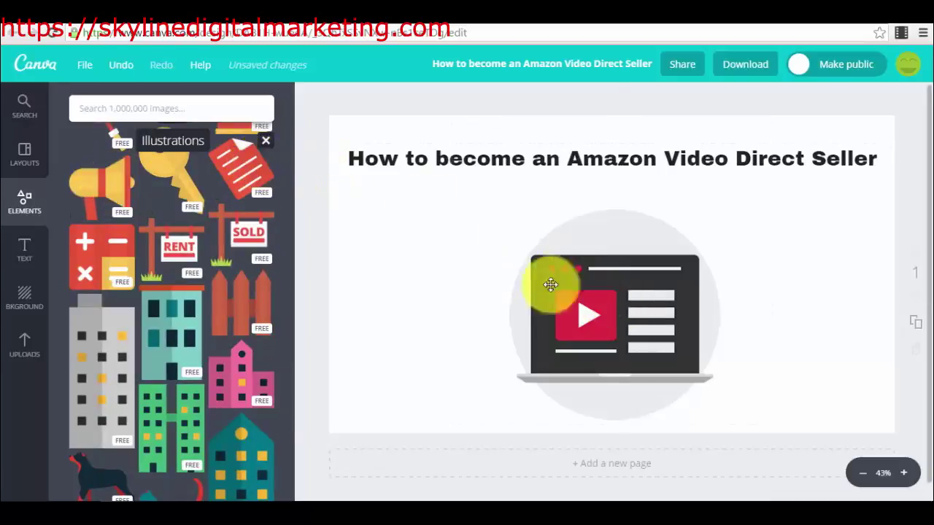
Step: Resize and position the document beside the laptop, then delete it and re-centre the laptop
{"action": "mouse_move", "coordinate": [445, 125]}
{"action": "left_mouse_down"}
{"action": "mouse_move", "coordinate": [628, 286]}
{"action": "mouse_move", "coordinate": [390, 232]}
{"action": "mouse_move", "coordinate": [399, 242]}
{"action": "left_mouse_up"}
{"action": "left_click_drag", "start_coordinate": [681, 267], "coordinate": [715, 260]}
{"action": "mouse_move", "coordinate": [444, 296]}
{"action": "left_mouse_down"}
{"action": "mouse_move", "coordinate": [479, 299]}
{"action": "mouse_move", "coordinate": [460, 301]}
{"action": "left_mouse_up"}
{"action": "left_click", "coordinate": [406, 298]}
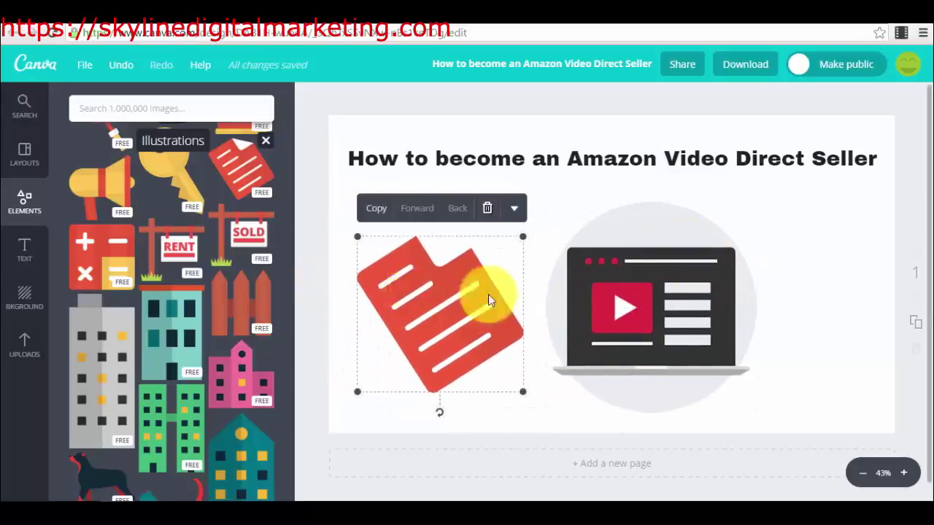
{"action": "key", "text": "Delete"}
{"action": "mouse_move", "coordinate": [694, 271]}
{"action": "left_mouse_down"}
{"action": "mouse_move", "coordinate": [645, 277]}
{"action": "mouse_move", "coordinate": [651, 271]}
{"action": "left_mouse_up"}
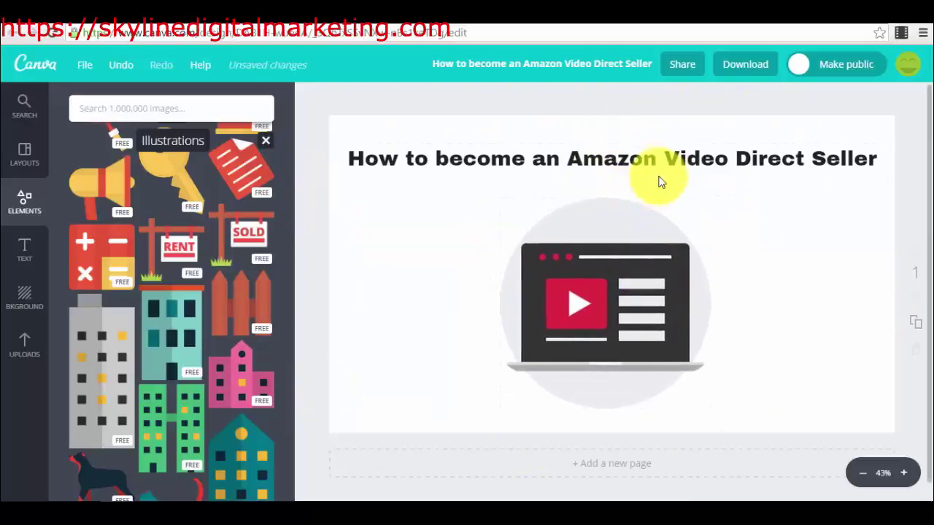
Step: Keep the heading-based title, download the design as an image, and close the ready dialog
{"action": "left_click", "coordinate": [586, 72]}
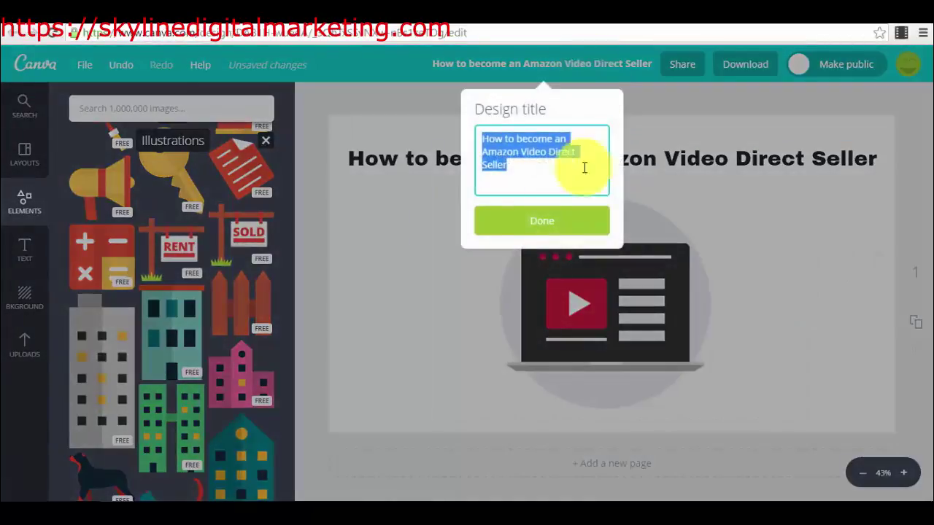
{"action": "left_click", "coordinate": [648, 168]}
{"action": "left_click", "coordinate": [756, 66]}
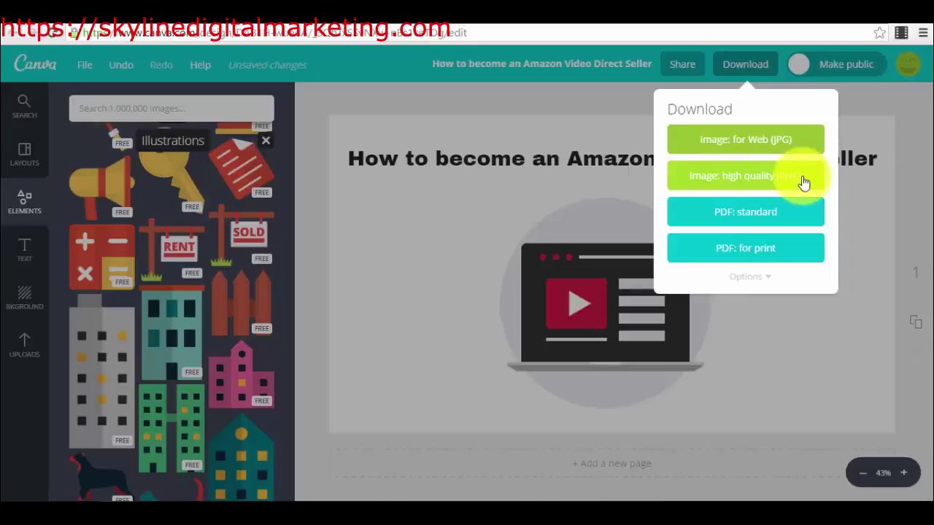
{"action": "left_click", "coordinate": [772, 149]}
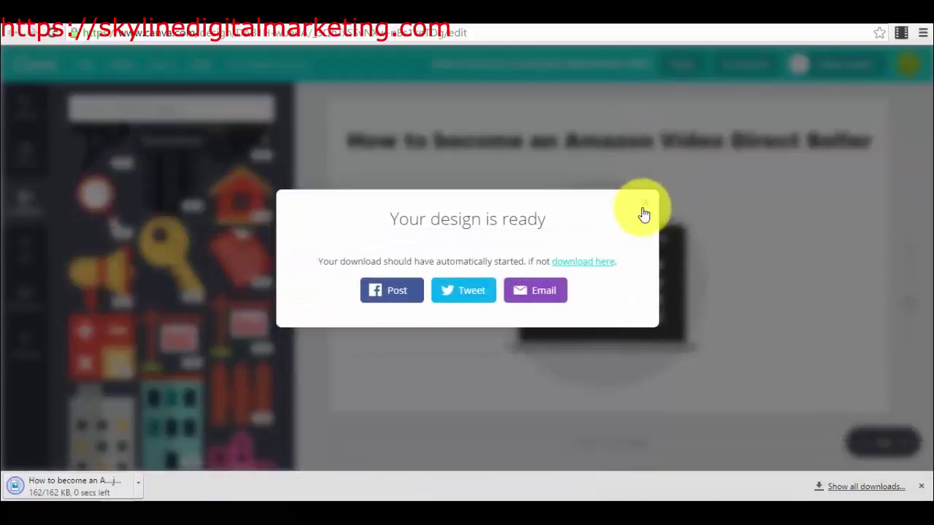
{"action": "left_click", "coordinate": [645, 210]}
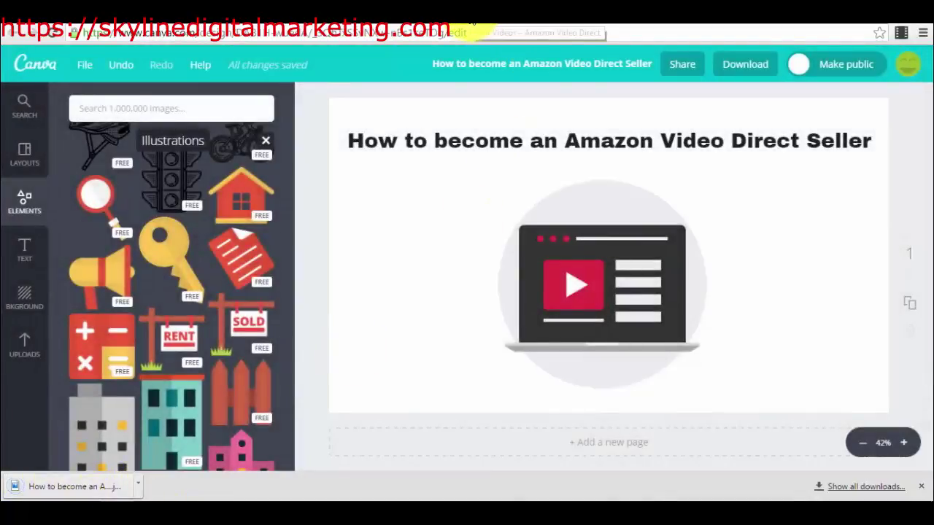
Step: Return to the Amazon Video Direct title page and save its Graphic Assets section
{"action": "left_click", "coordinate": [473, 24]}
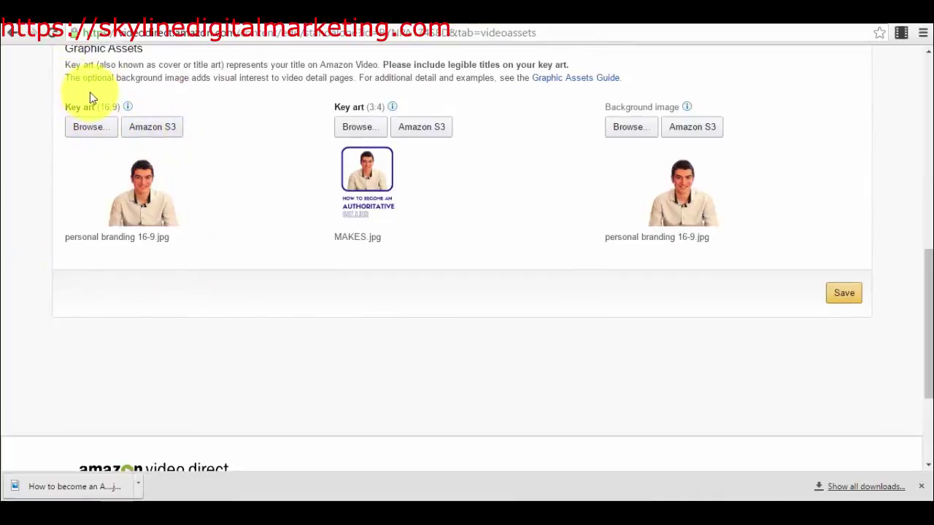
{"action": "scroll", "coordinate": [90, 92], "scroll_direction": "up", "scroll_amount": 1}
{"action": "scroll", "coordinate": [98, 115], "scroll_direction": "up", "scroll_amount": 2}
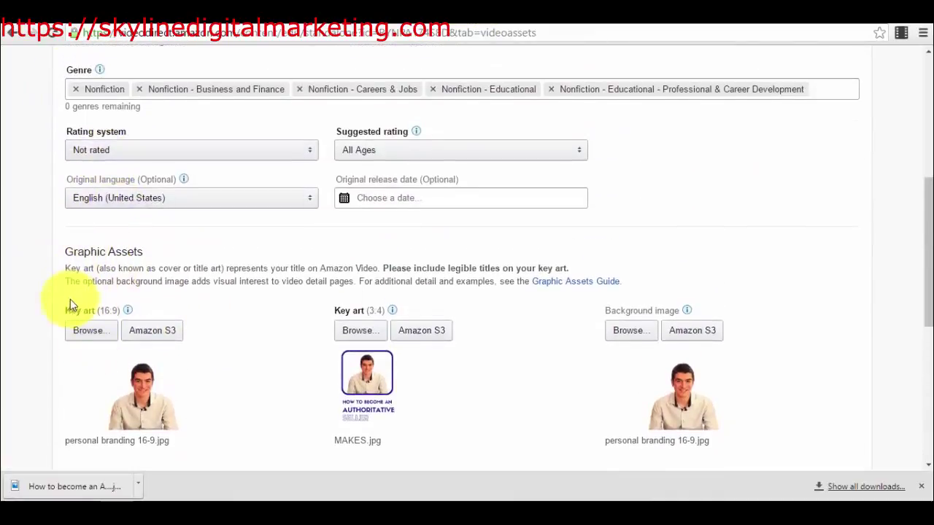
{"action": "scroll", "coordinate": [73, 297], "scroll_direction": "down", "scroll_amount": 2}
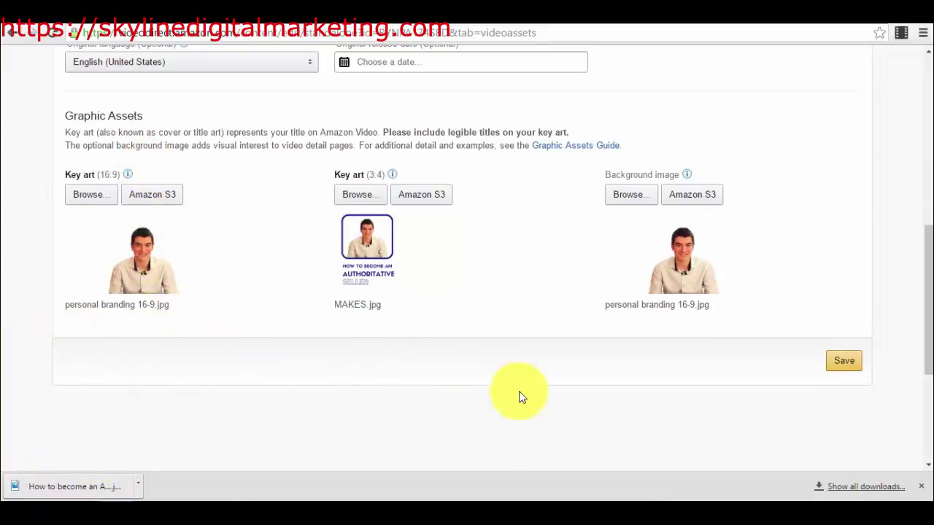
{"action": "left_click", "coordinate": [846, 362]}
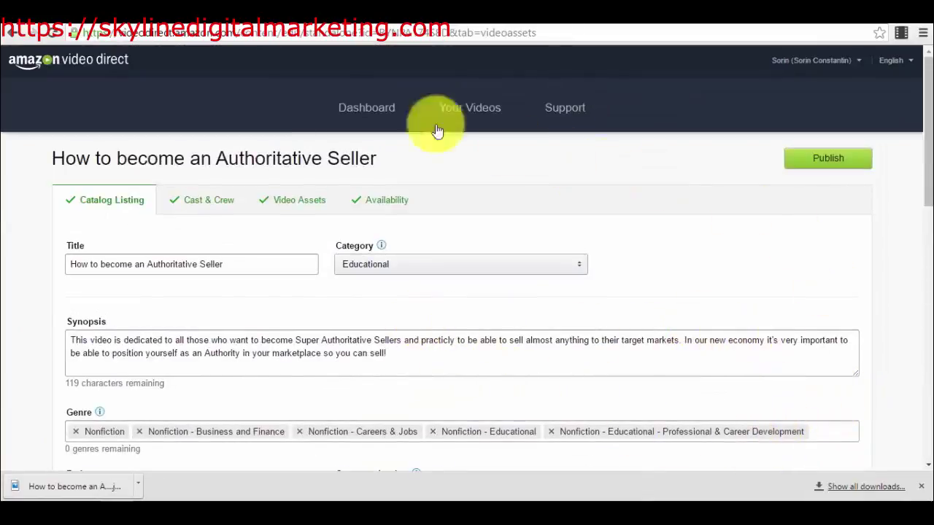
Step: Review the title's Cast & Crew, Video Assets and Availability tabs
{"action": "left_click", "coordinate": [201, 201]}
{"action": "left_click", "coordinate": [288, 200]}
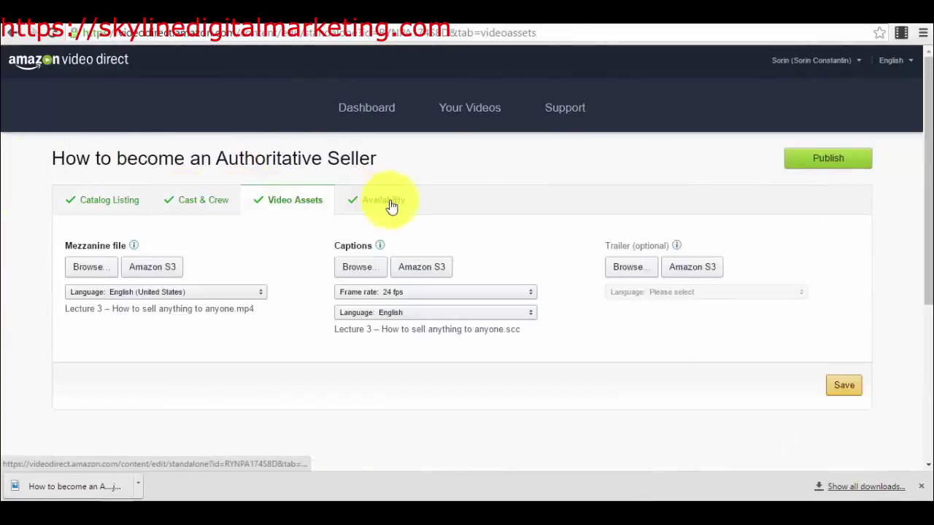
{"action": "left_click", "coordinate": [387, 201]}
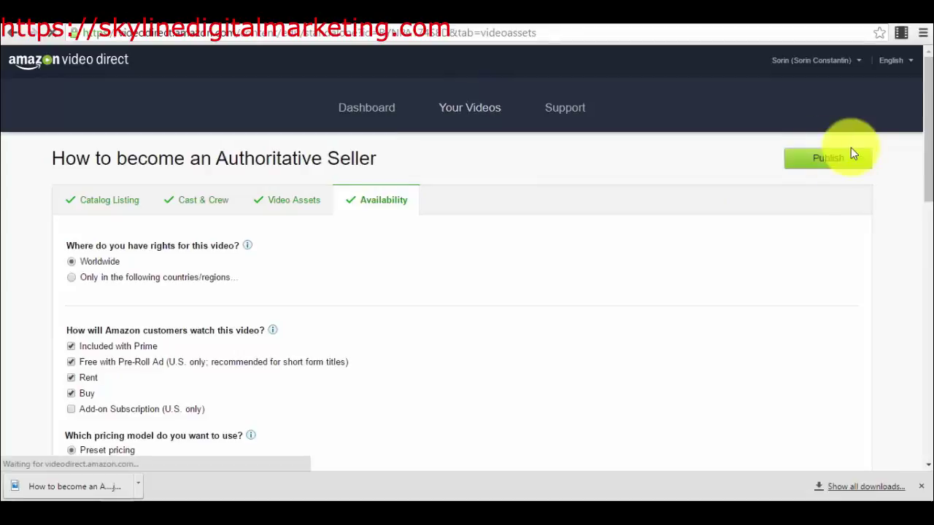
{"action": "scroll", "coordinate": [182, 190], "scroll_direction": "down", "scroll_amount": 1}
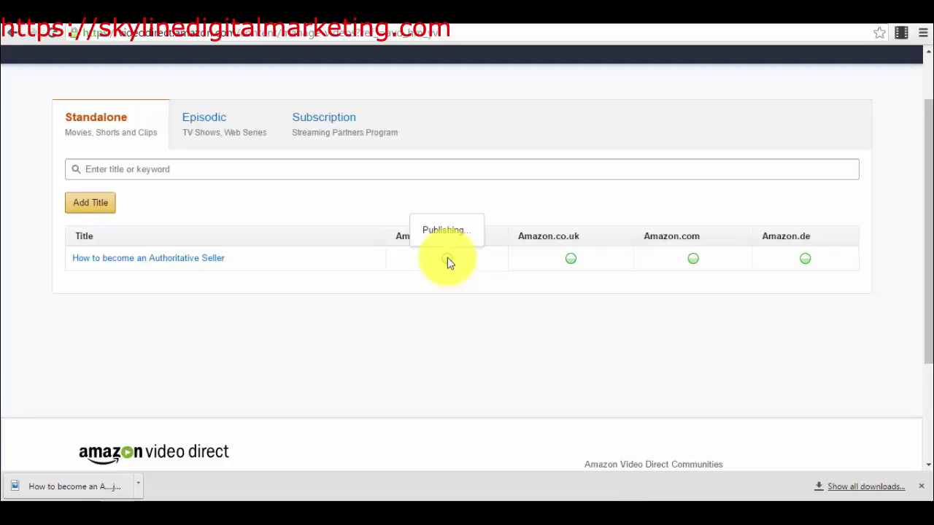
{"action": "scroll", "coordinate": [449, 260], "scroll_direction": "up", "scroll_amount": 2}
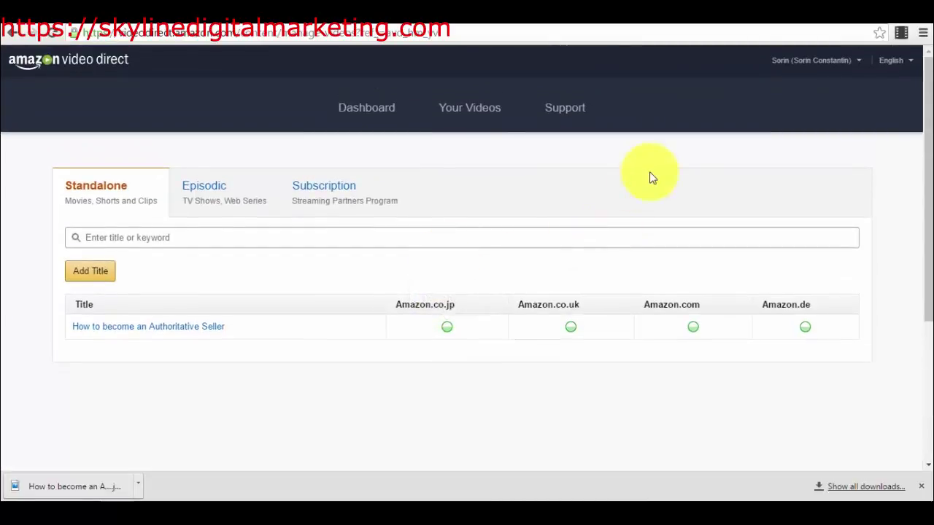